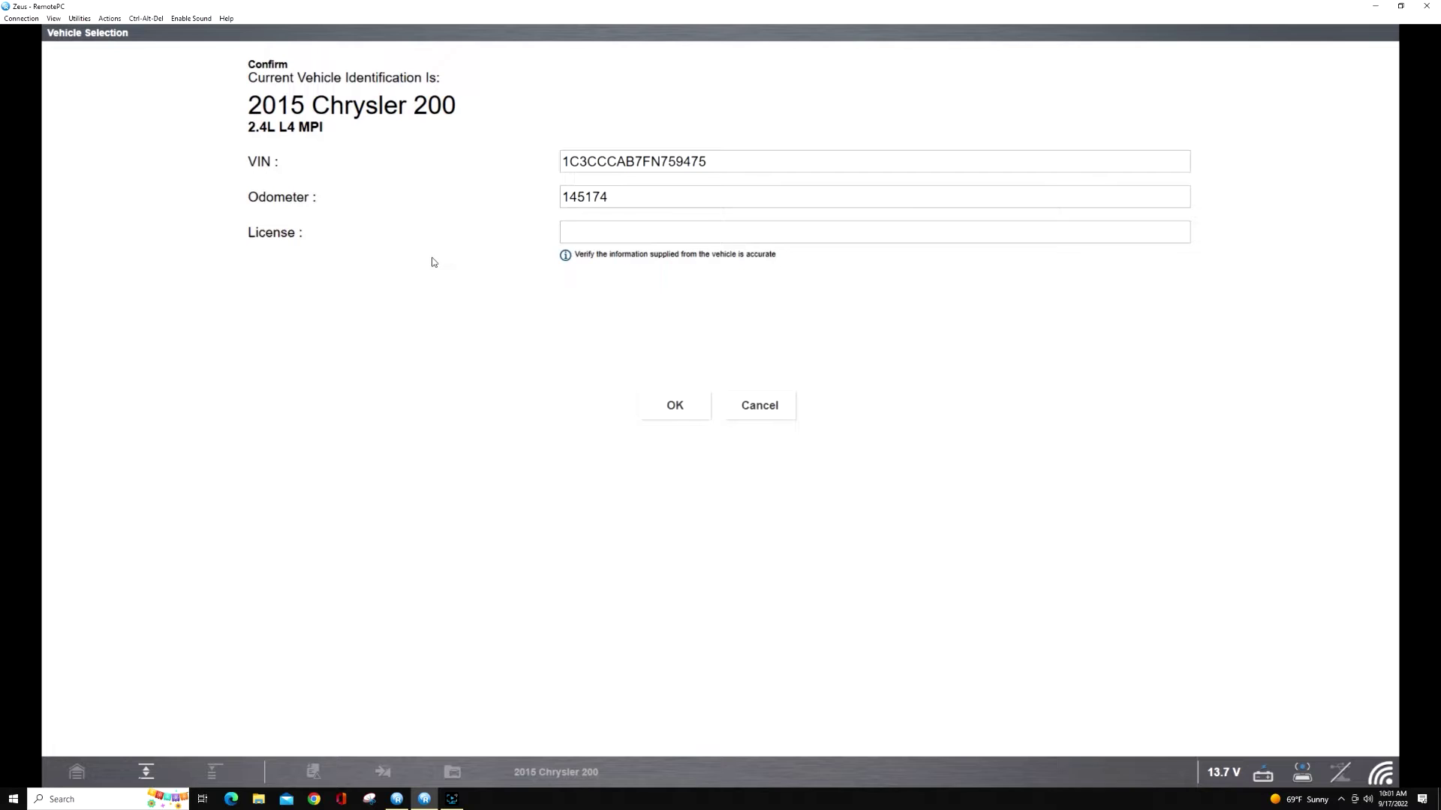
- Confirm the 2015 Chrysler 200 and start the BCM PROXI Configuration Alignment
key(Return)
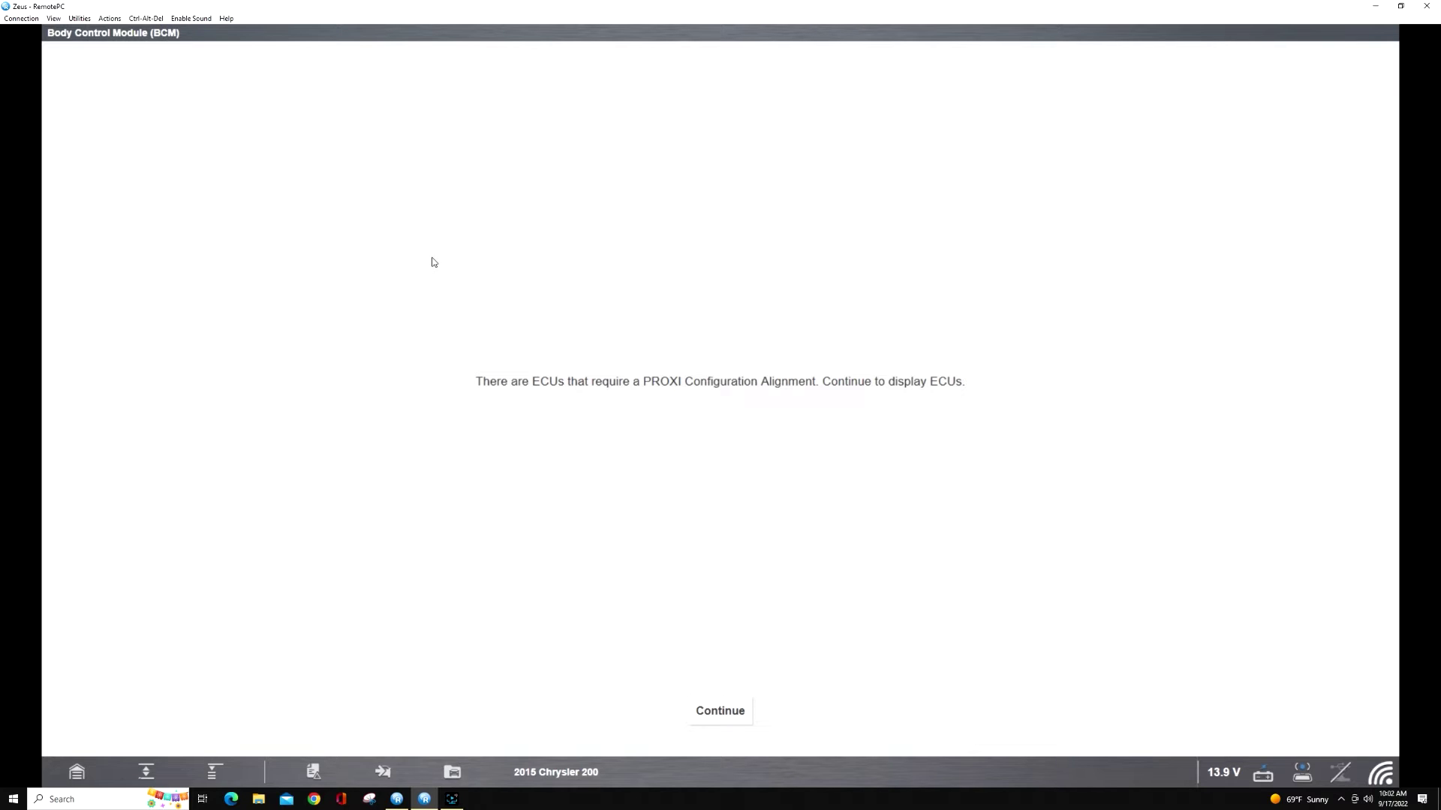
- Write the BCM PROXI values to the Integrated Center Stack (ICS)
key(Return)
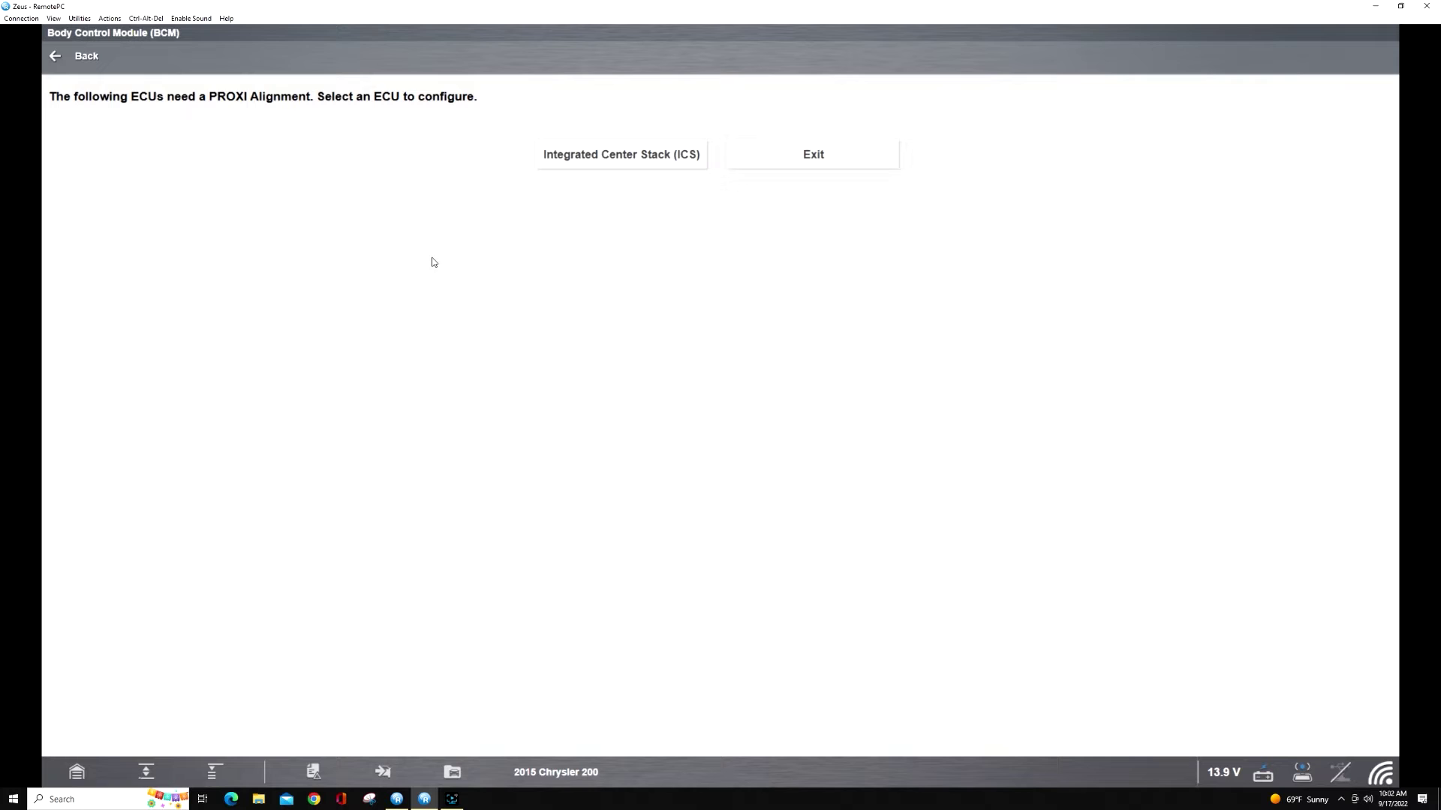
key(Return)
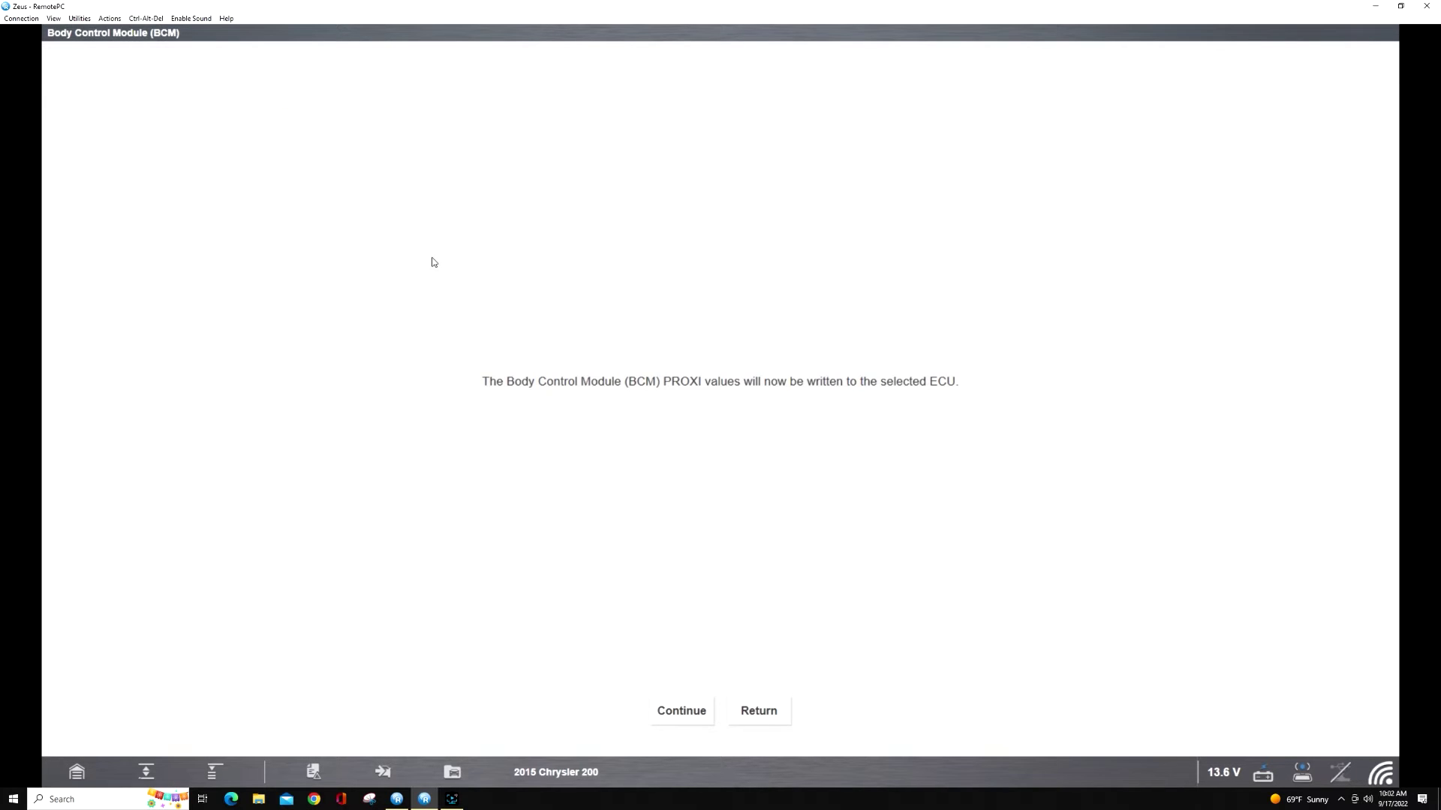
key(Return)
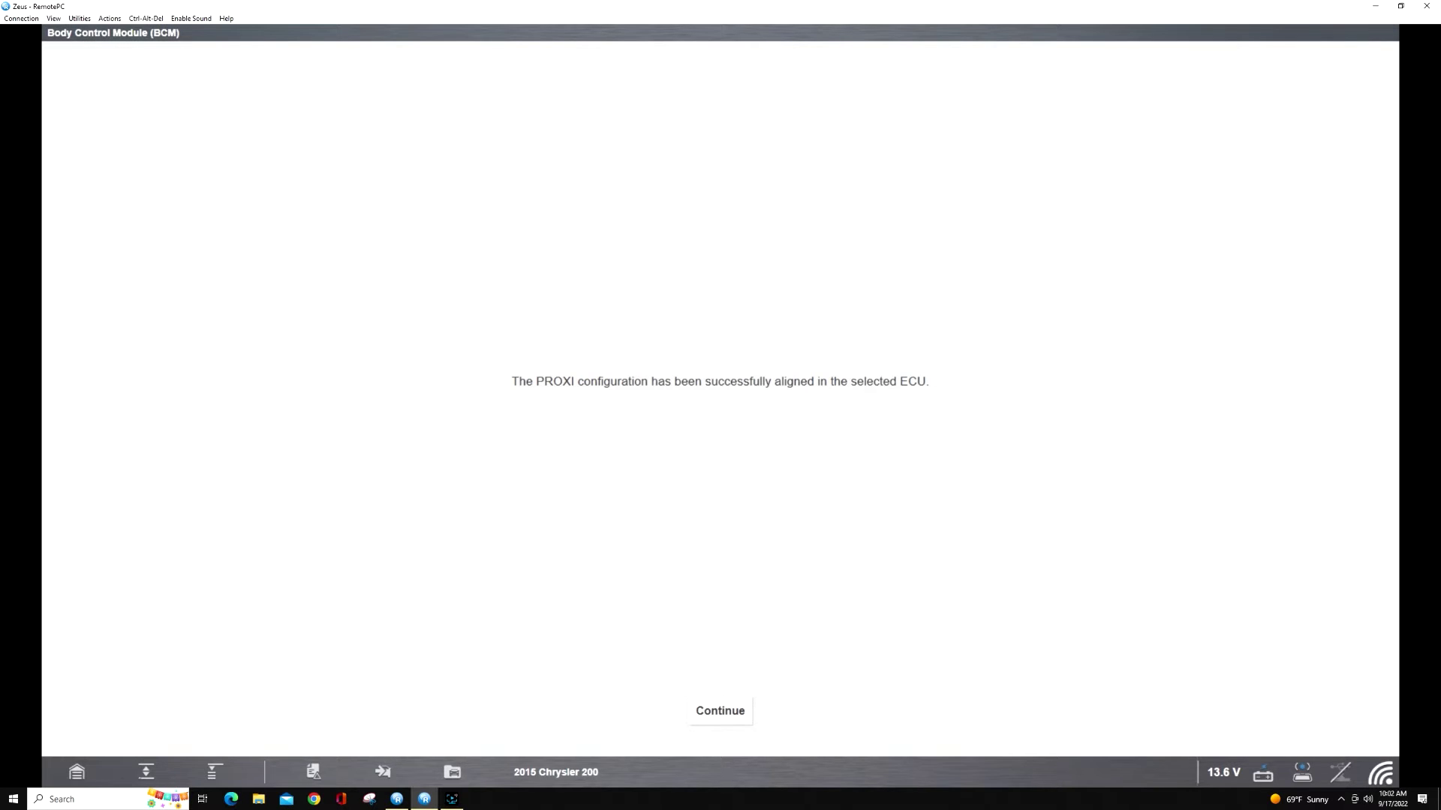
key(Return)
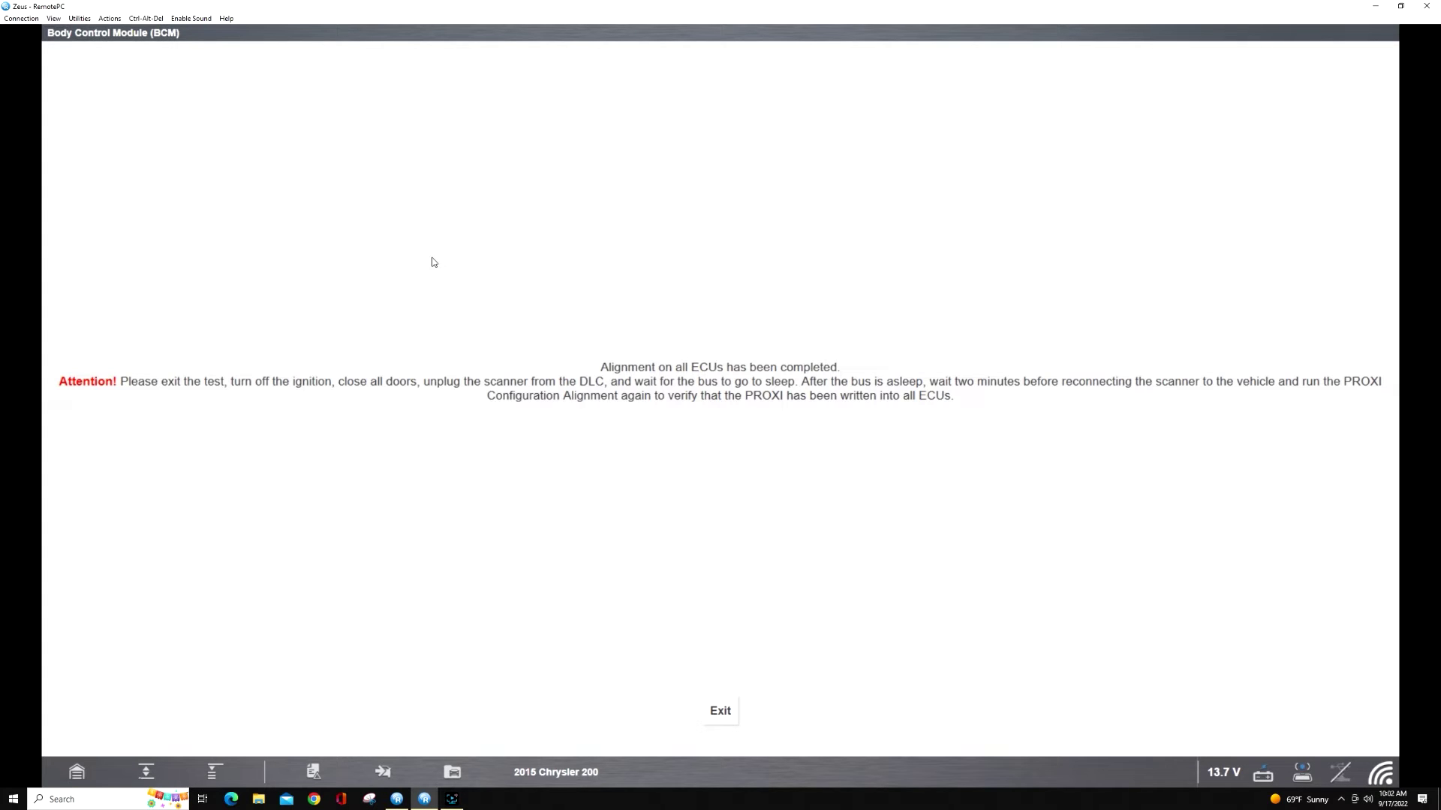
- Exit the completed alignment test back to the Category View system menu
key(Return)
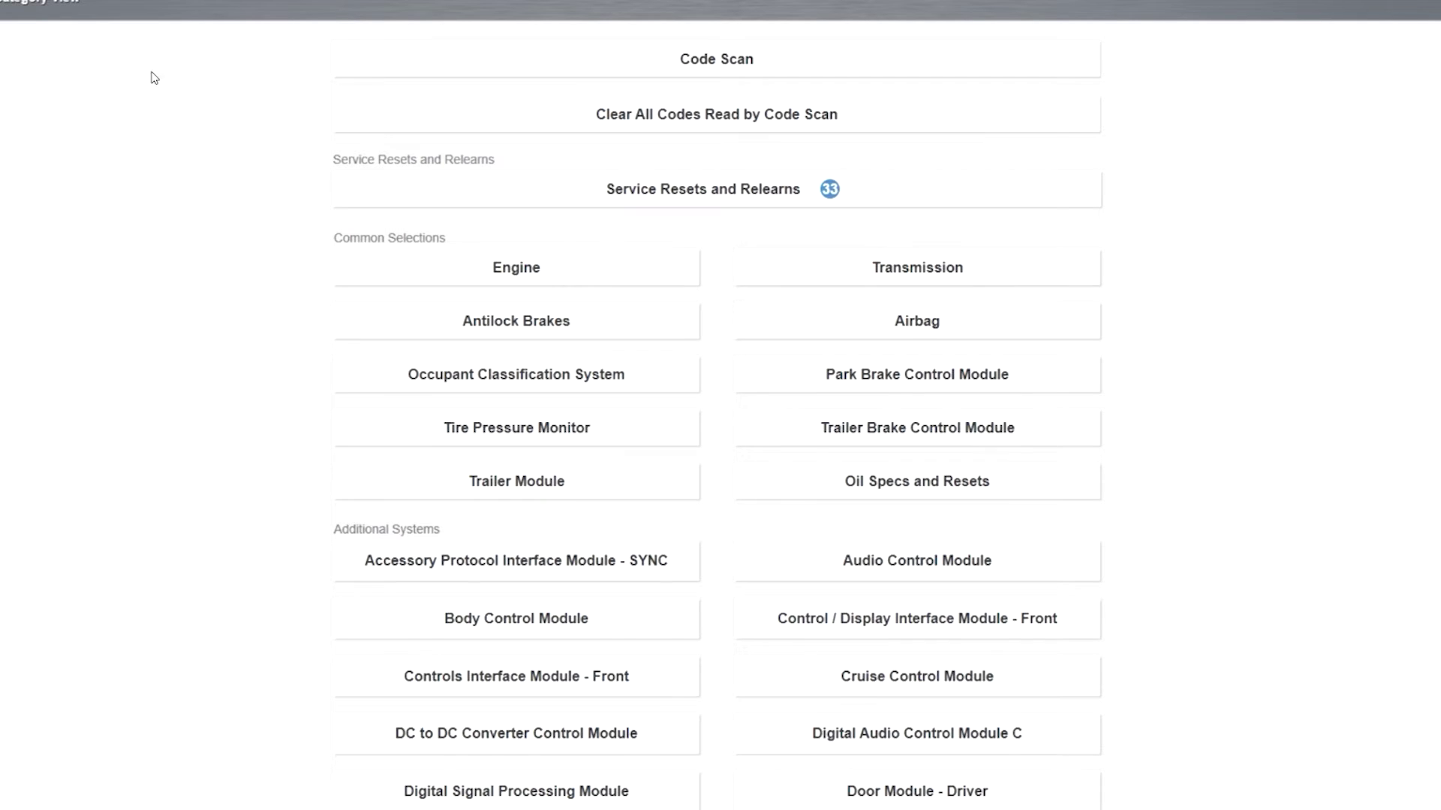
- Run Clear All Codes Read by Code Scan with the ignition on
click(663, 111)
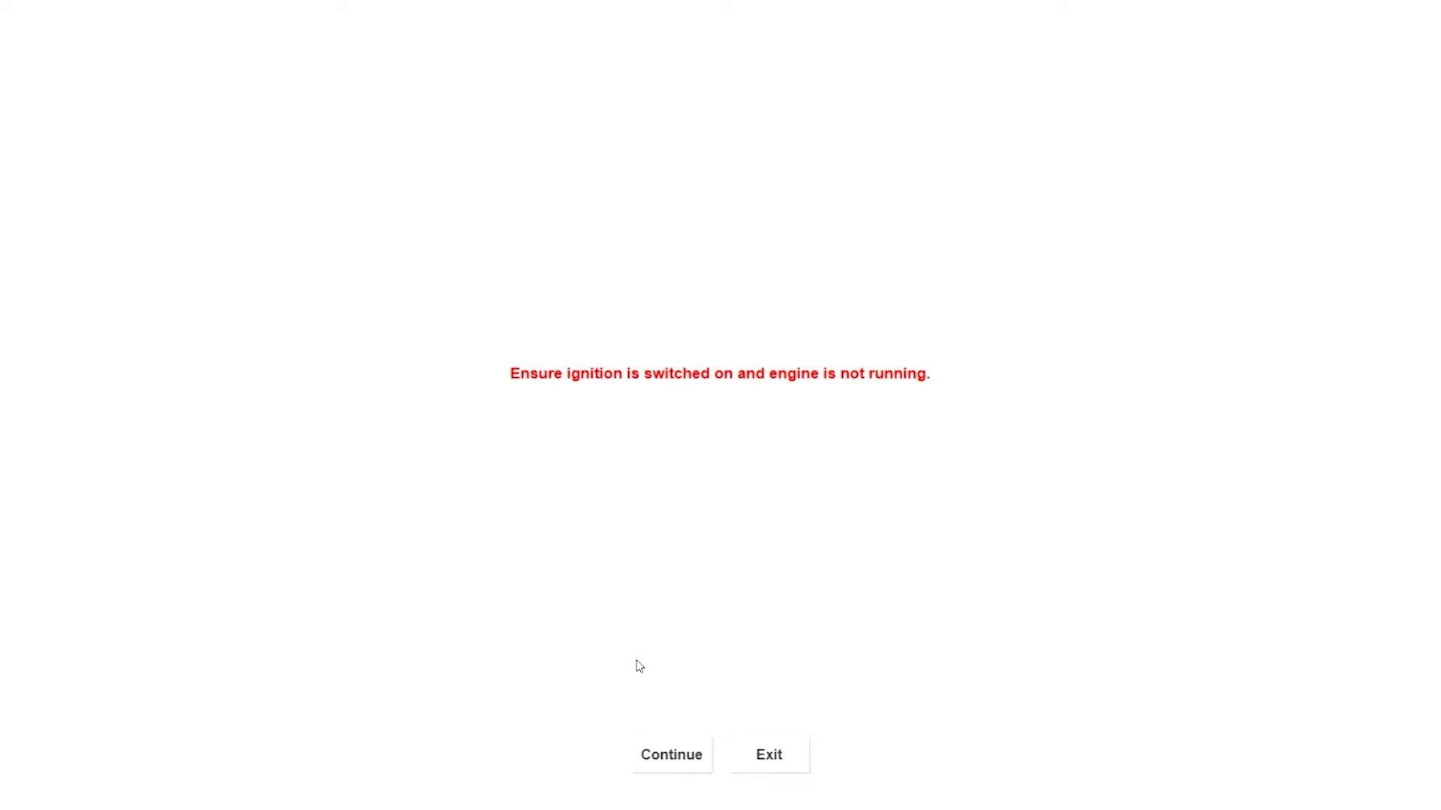
click(646, 762)
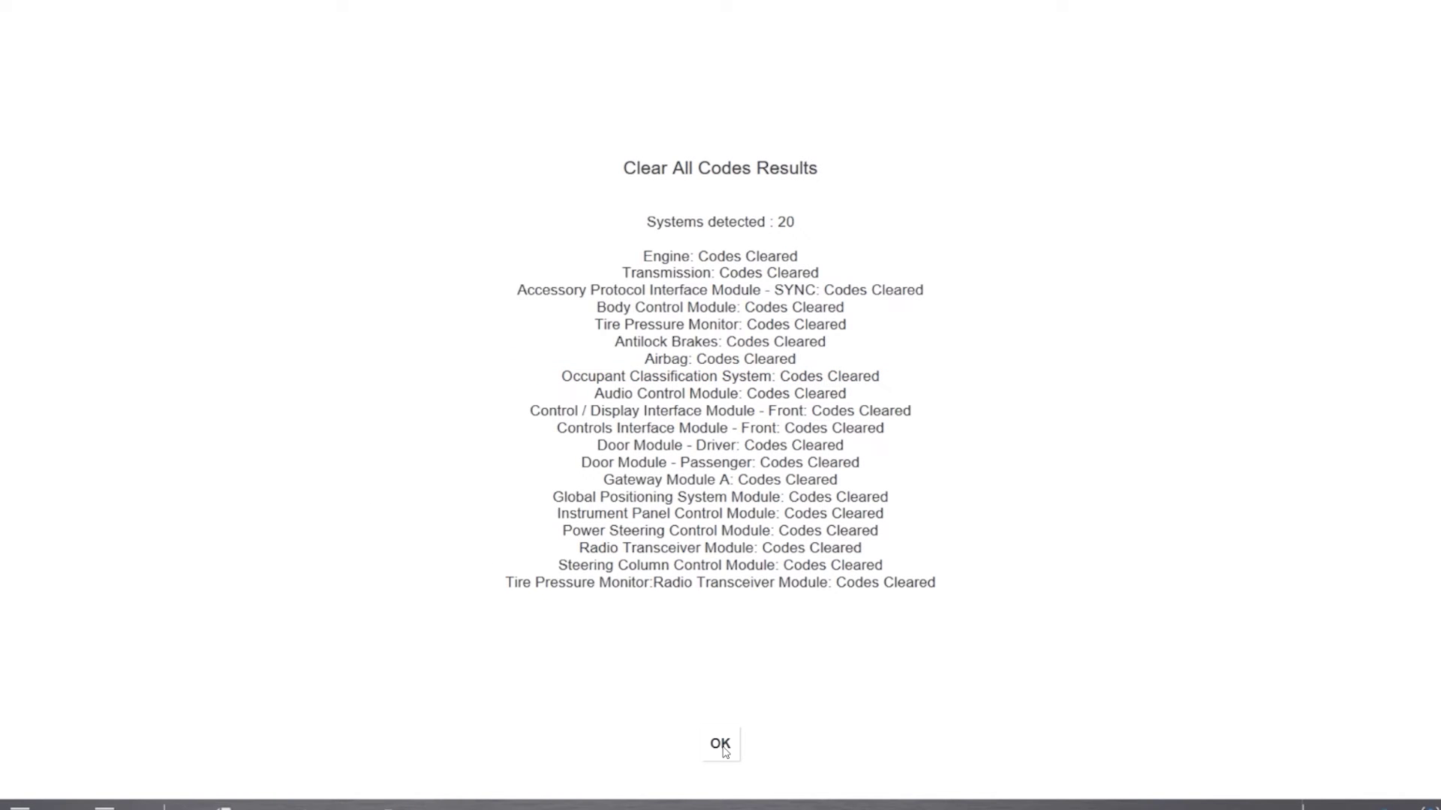
click(724, 751)
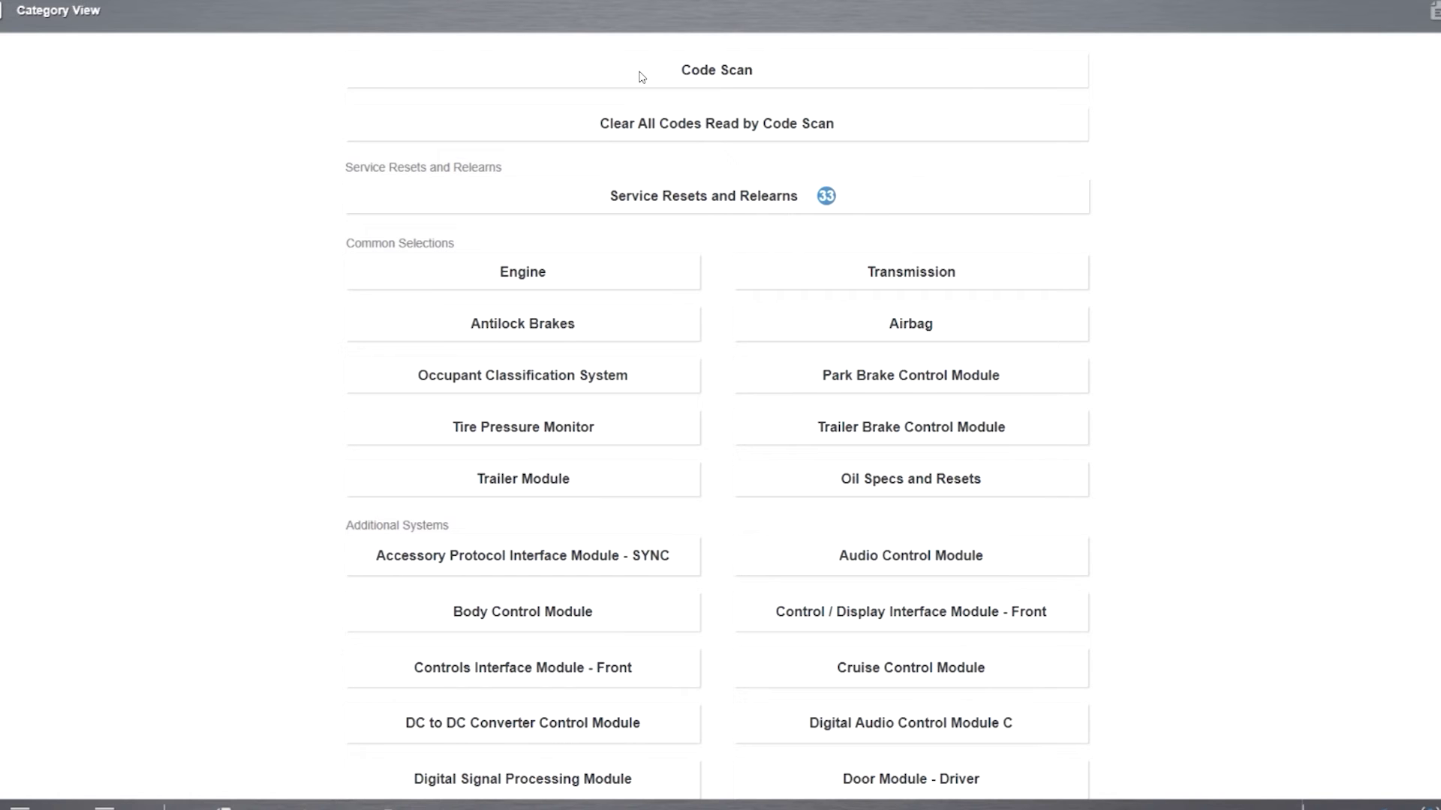
- Run a new Code Scan and check all 20 systems show Codes : 0
click(642, 75)
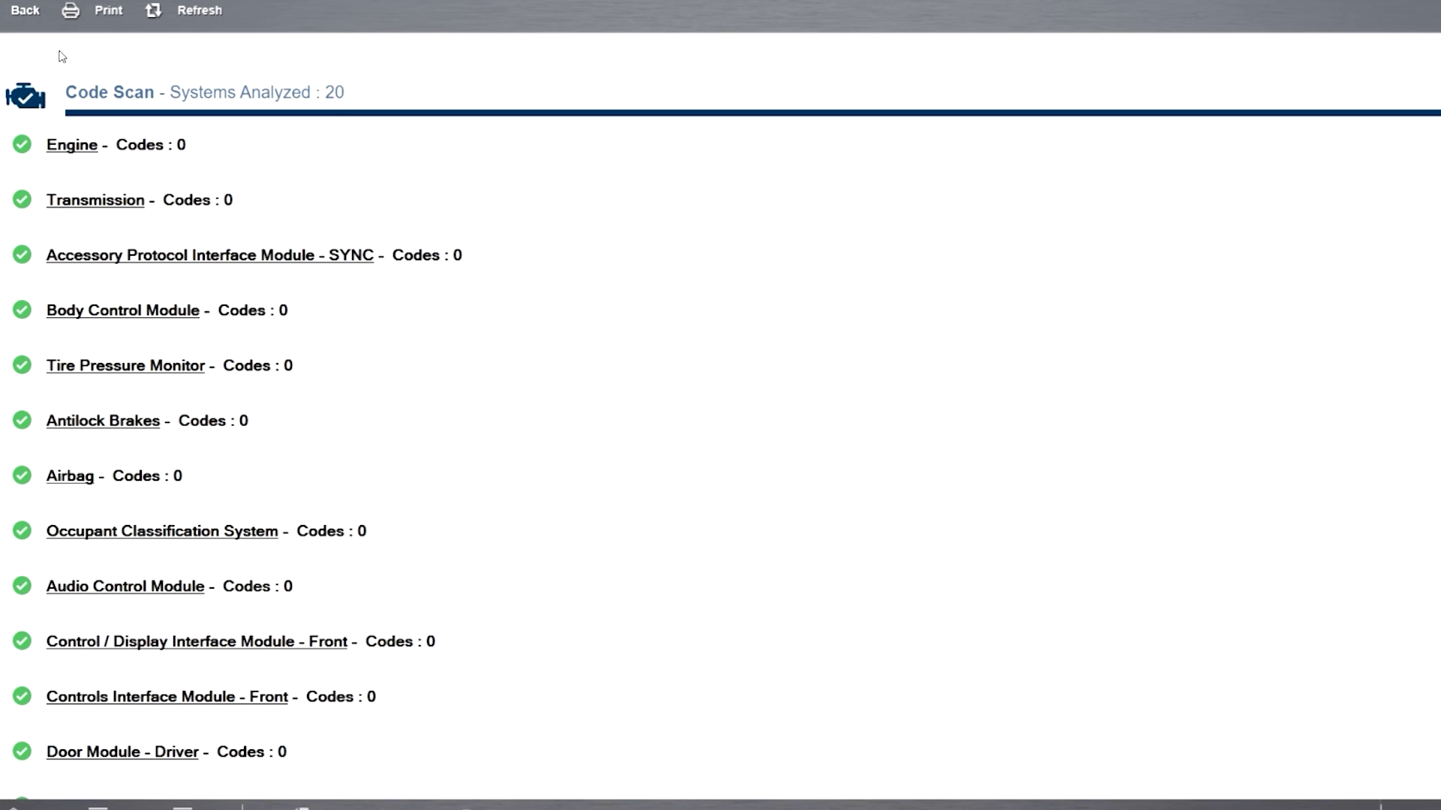
scroll(593, 405, down, 3)
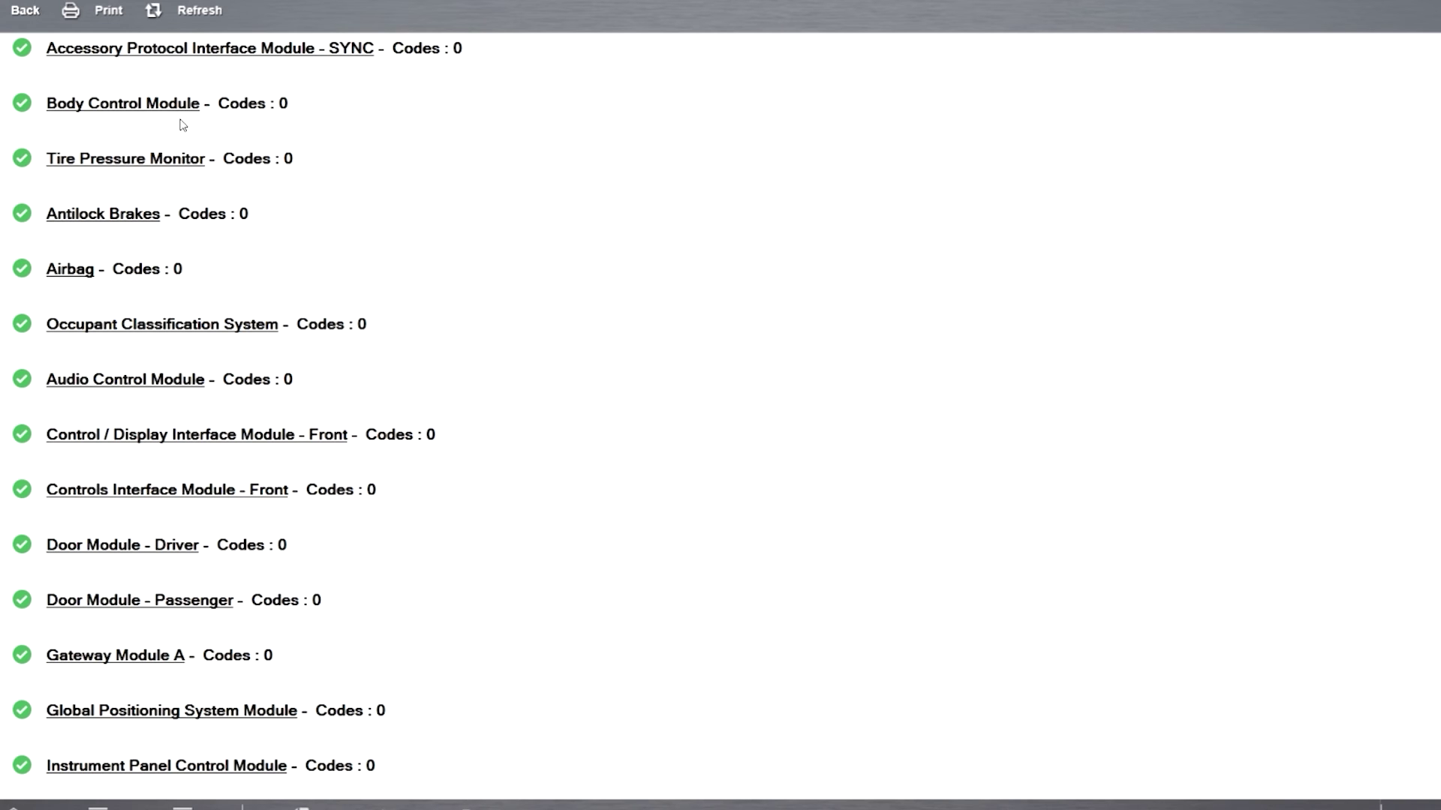
scroll(495, 201, up, 1)
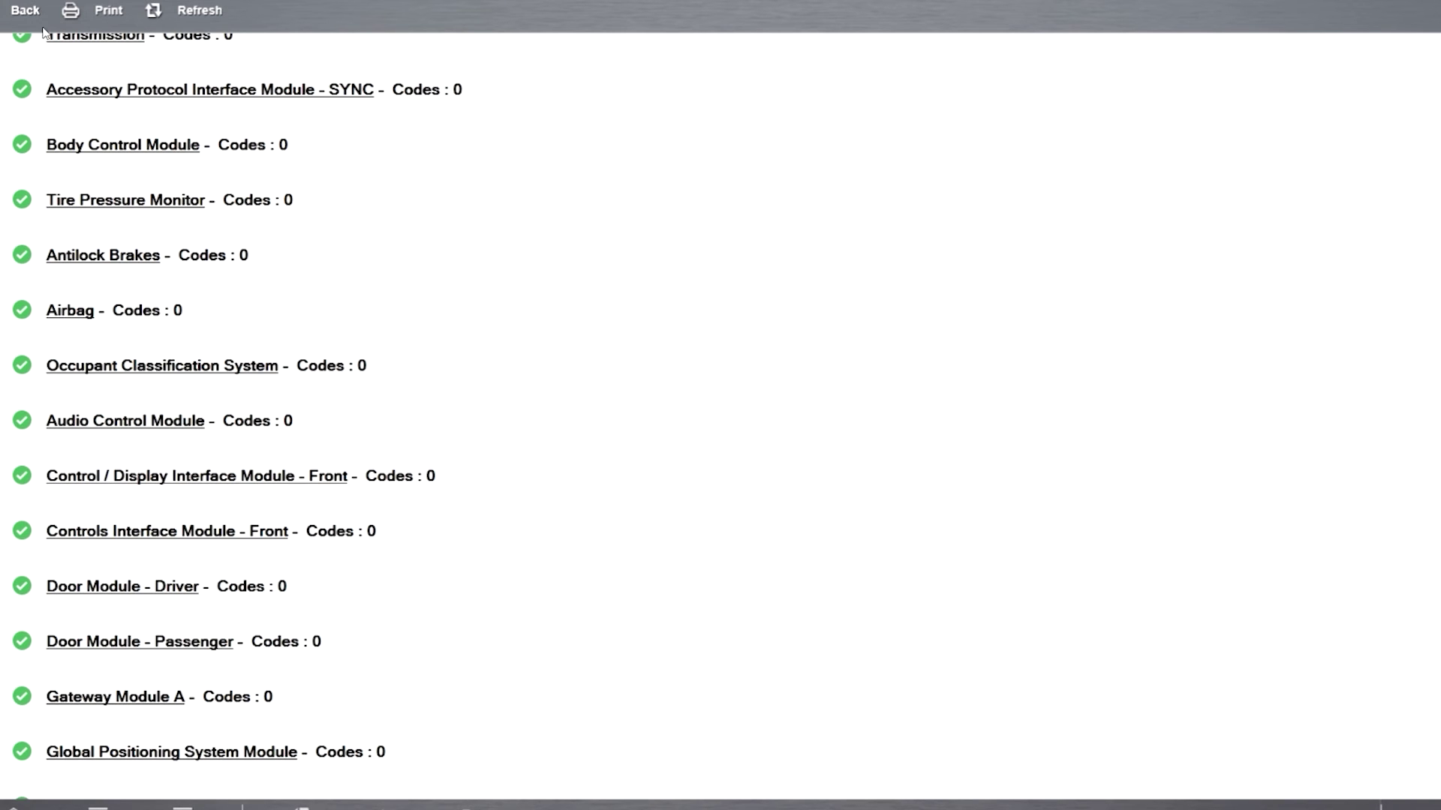